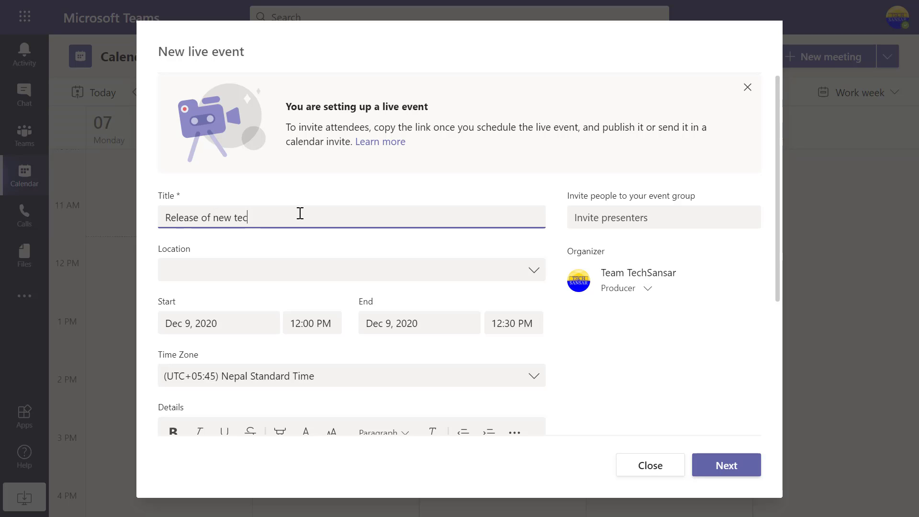
- Title the live event "Release of new tech product by TechSansar" and set its location to Microsoft Teams
{"action": "type", "text": "f new tech product by TechSansar"}
{"action": "left_click", "coordinate": [278, 266]}
{"action": "type", "text": "Microsoft Teams"}
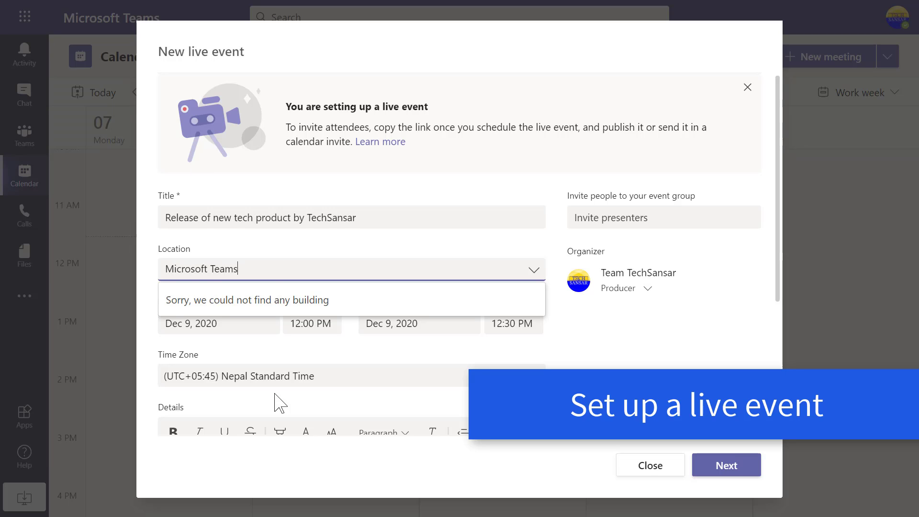
{"action": "left_click", "coordinate": [330, 357]}
- Schedule the live event for Dec 10, 2020, with an end time of 1:30 PM
{"action": "left_click", "coordinate": [244, 325]}
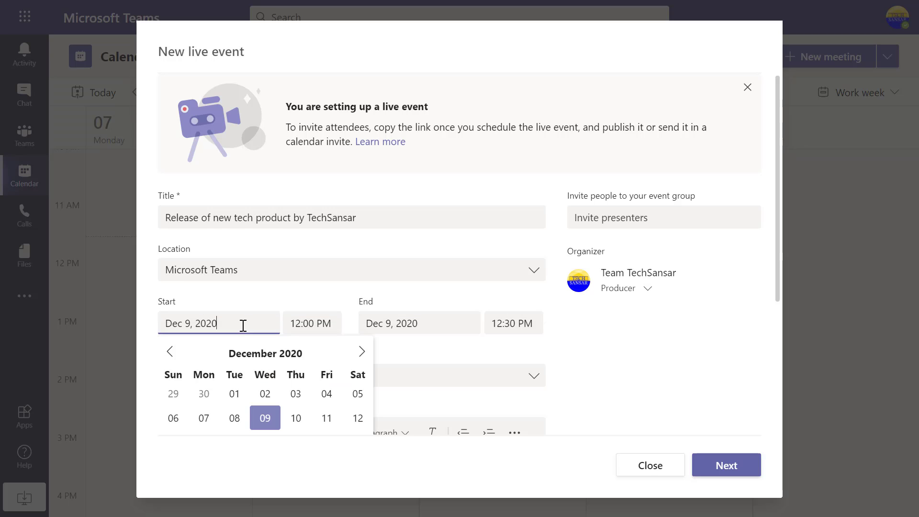
{"action": "left_click", "coordinate": [296, 418]}
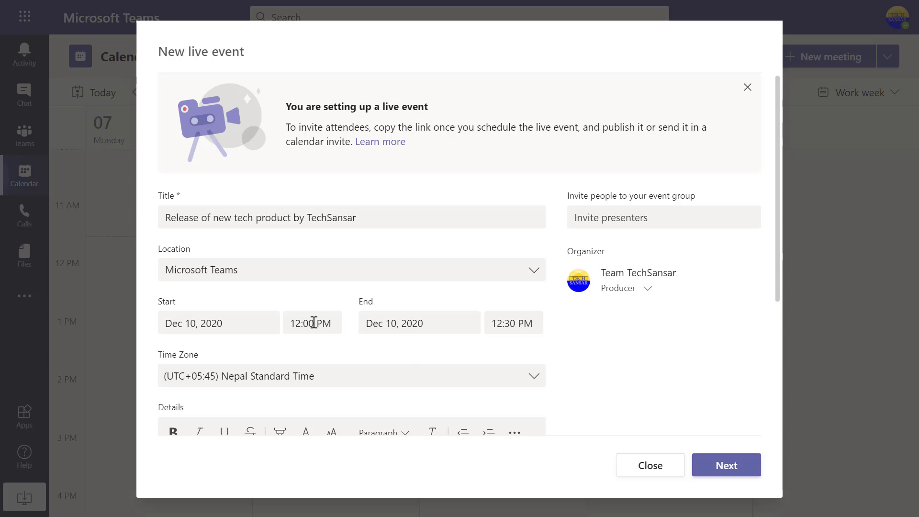
{"action": "left_click", "coordinate": [509, 321]}
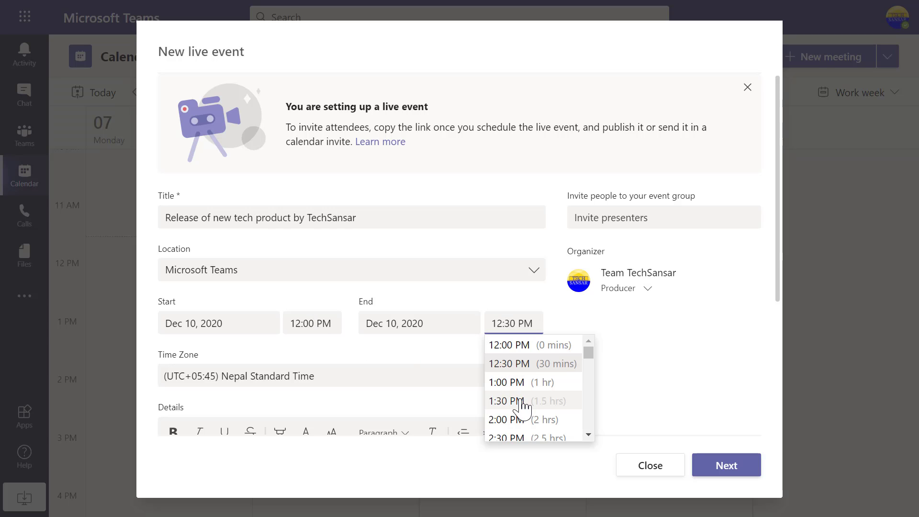
{"action": "left_click", "coordinate": [506, 401]}
- Enter "Some info here regarding this live event." as the live event's details
{"action": "scroll", "coordinate": [411, 352], "scroll_direction": "down", "scroll_amount": 3}
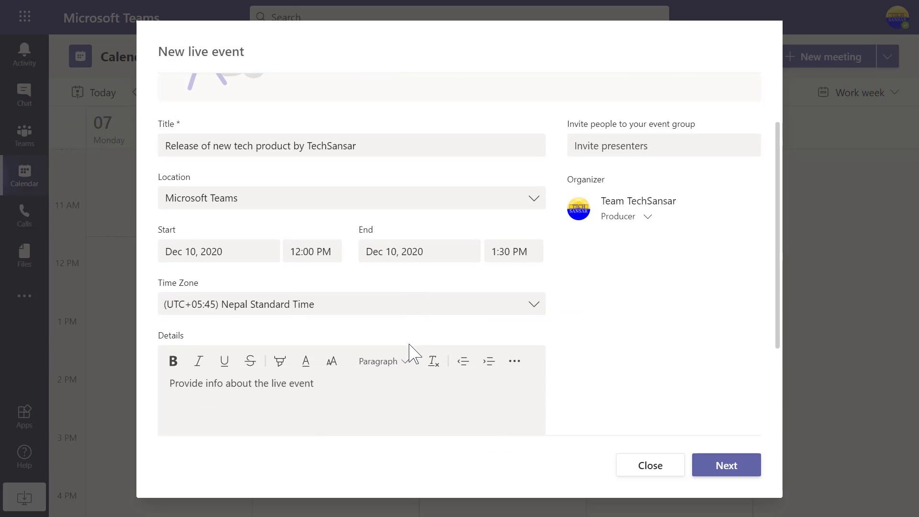
{"action": "left_click", "coordinate": [221, 348]}
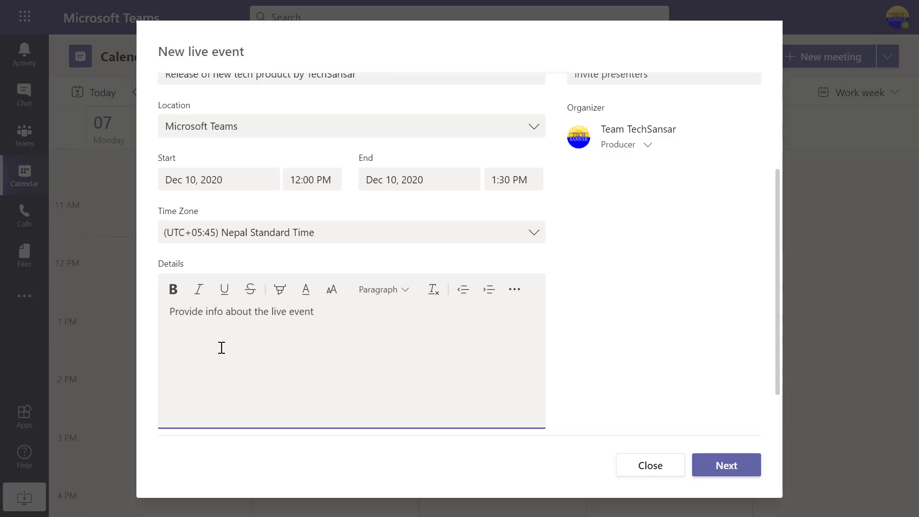
{"action": "type", "text": "Some info"}
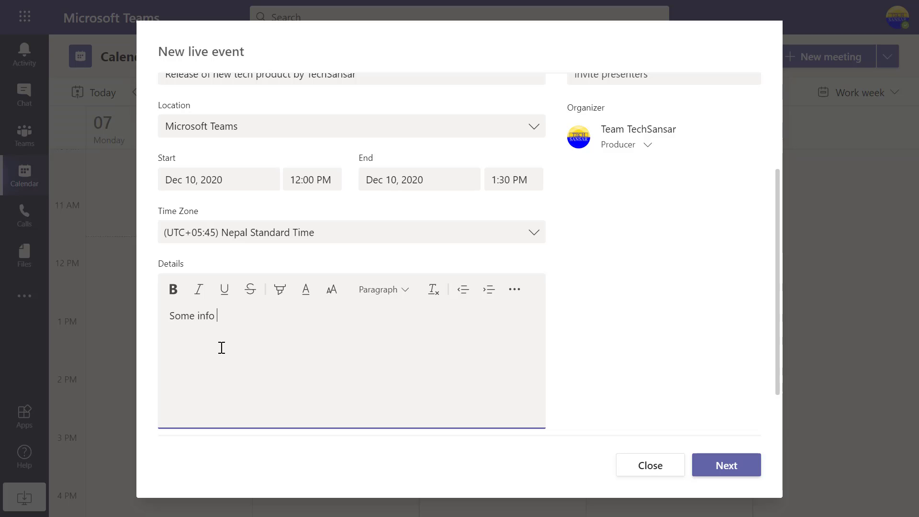
{"action": "type", "text": " here regarding this live event."}
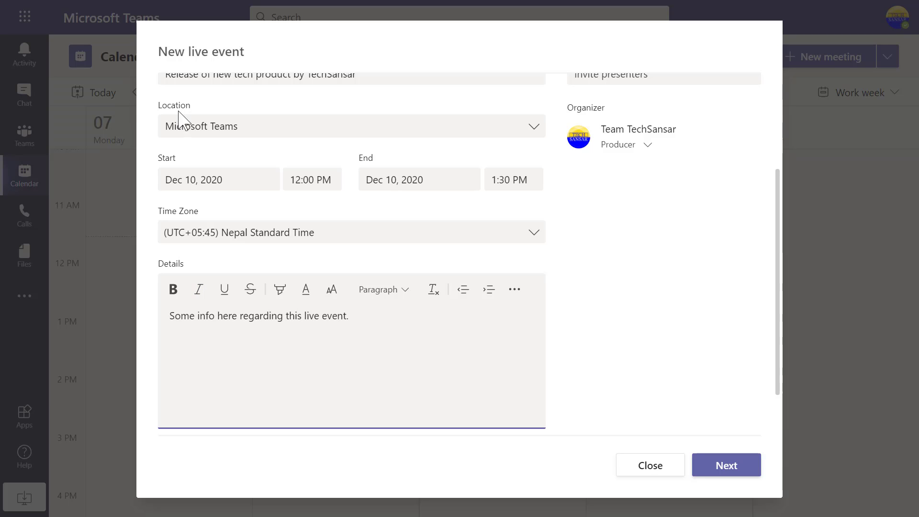
{"action": "scroll", "coordinate": [363, 279], "scroll_direction": "up", "scroll_amount": 3}
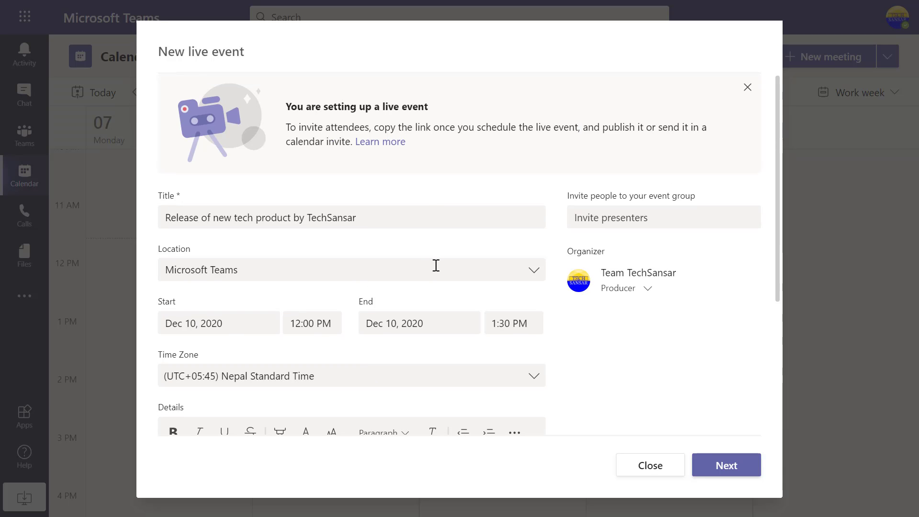
- Continue to the live event permissions, choose Org-wide and try the Public option
{"action": "left_click", "coordinate": [732, 471]}
{"action": "left_click", "coordinate": [268, 194]}
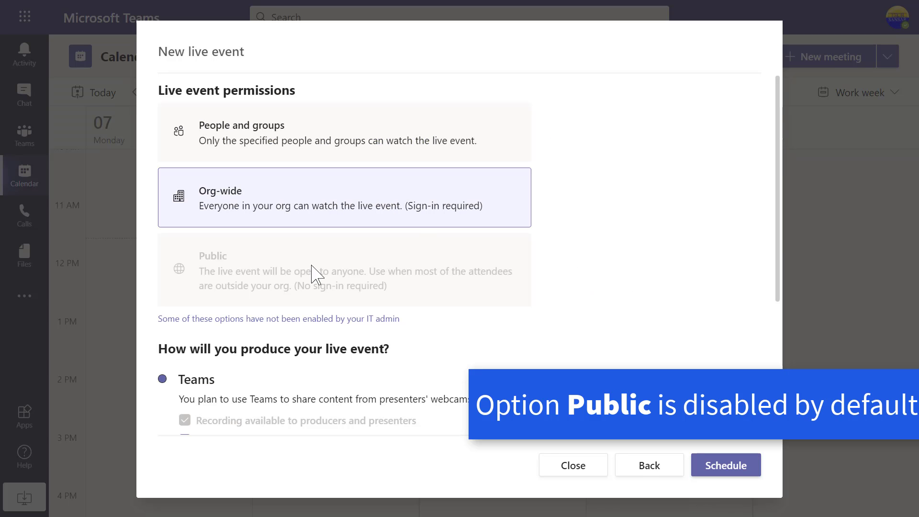
{"action": "triple_click", "coordinate": [385, 283]}
{"action": "left_click", "coordinate": [415, 286]}
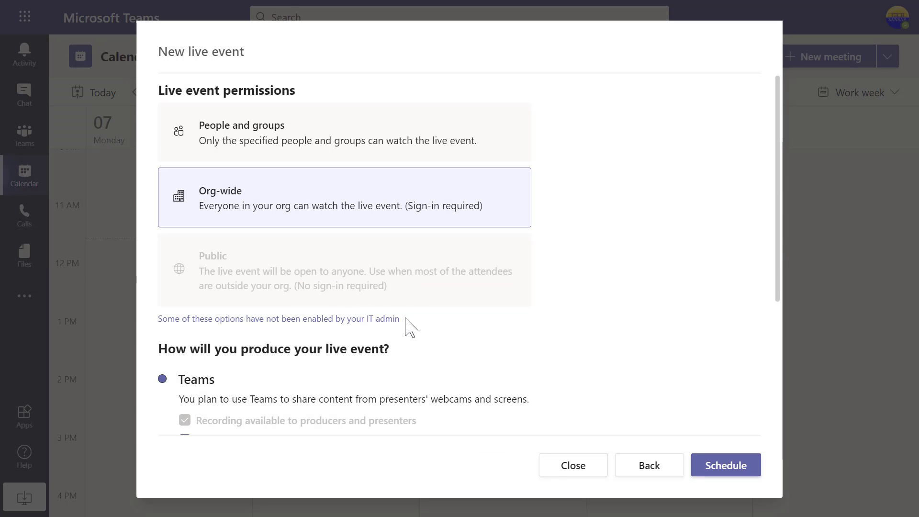
- Examine which Teams and external-app production options are available for the live event
{"action": "scroll", "coordinate": [409, 327], "scroll_direction": "down", "scroll_amount": 2}
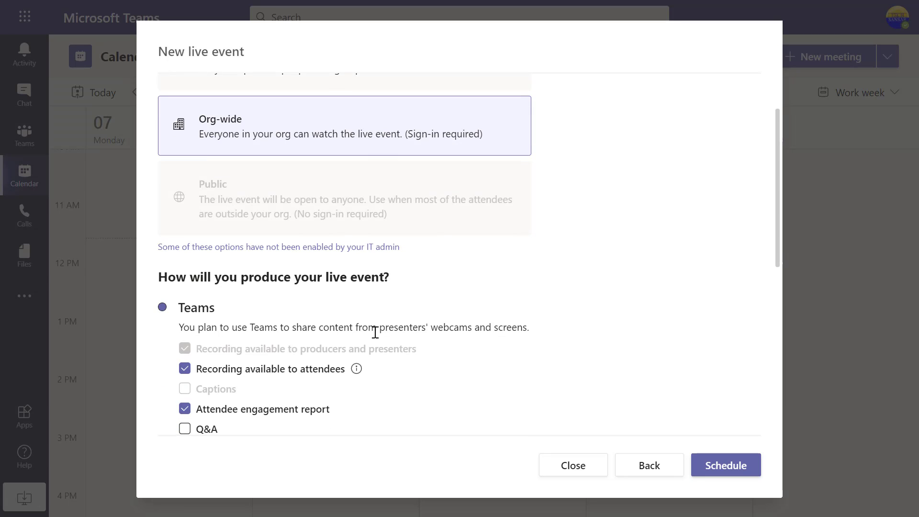
{"action": "scroll", "coordinate": [447, 328], "scroll_direction": "down", "scroll_amount": 2}
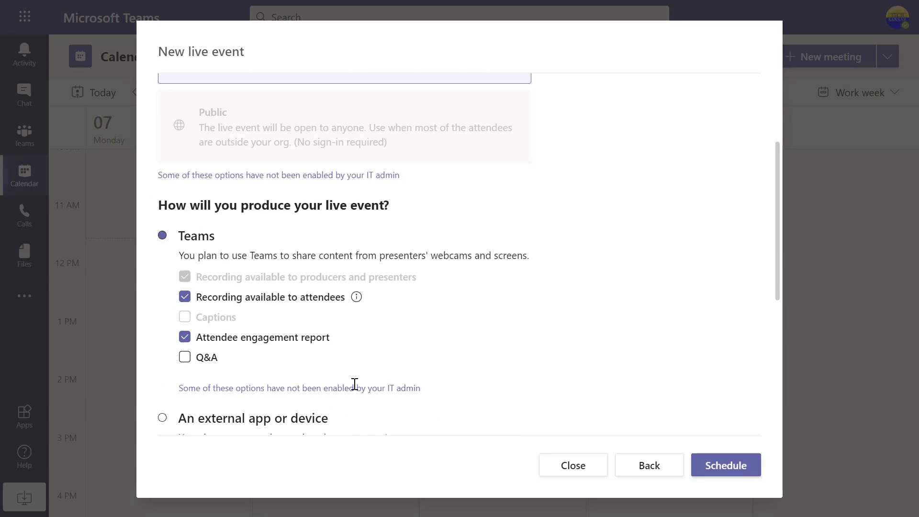
{"action": "scroll", "coordinate": [455, 324], "scroll_direction": "down", "scroll_amount": 2}
{"action": "scroll", "coordinate": [454, 325], "scroll_direction": "up", "scroll_amount": 6}
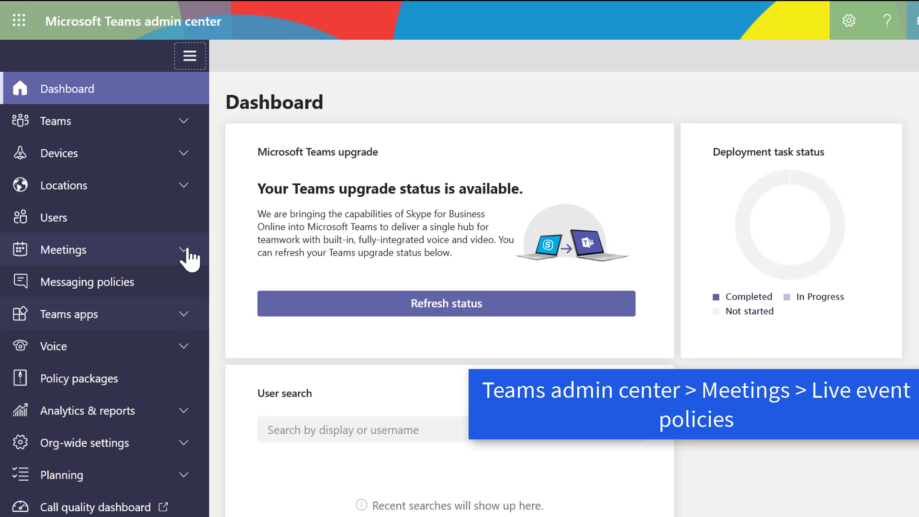
- In the Microsoft Teams admin center, open the Global (Org-wide default) live events policy for editing
{"action": "left_click", "coordinate": [187, 251]}
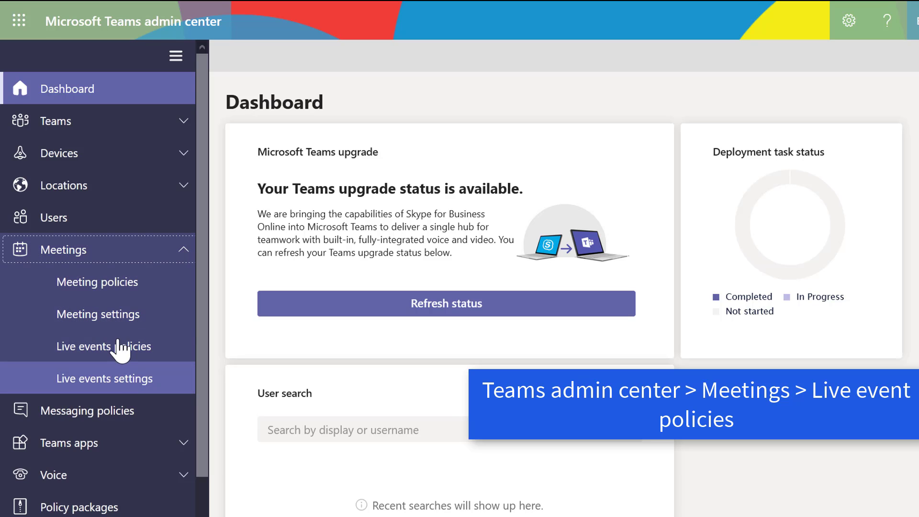
{"action": "left_click", "coordinate": [136, 348]}
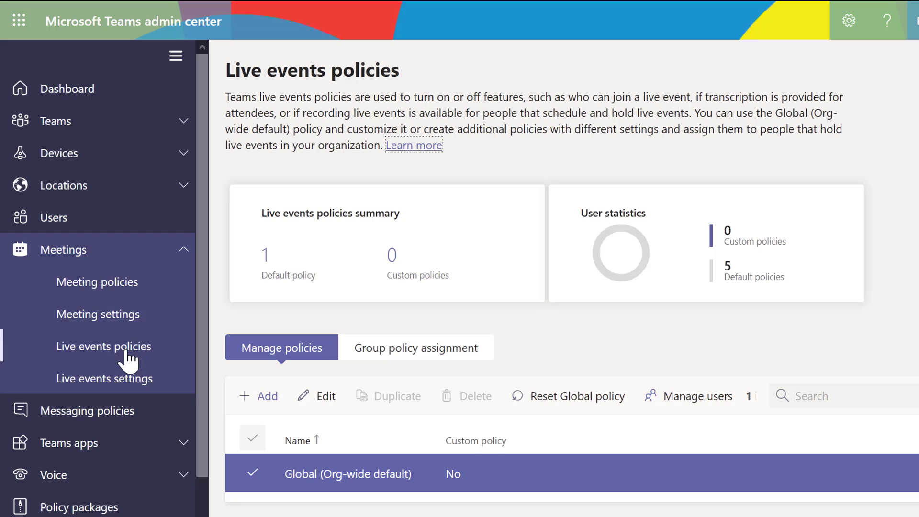
{"action": "left_click", "coordinate": [362, 474]}
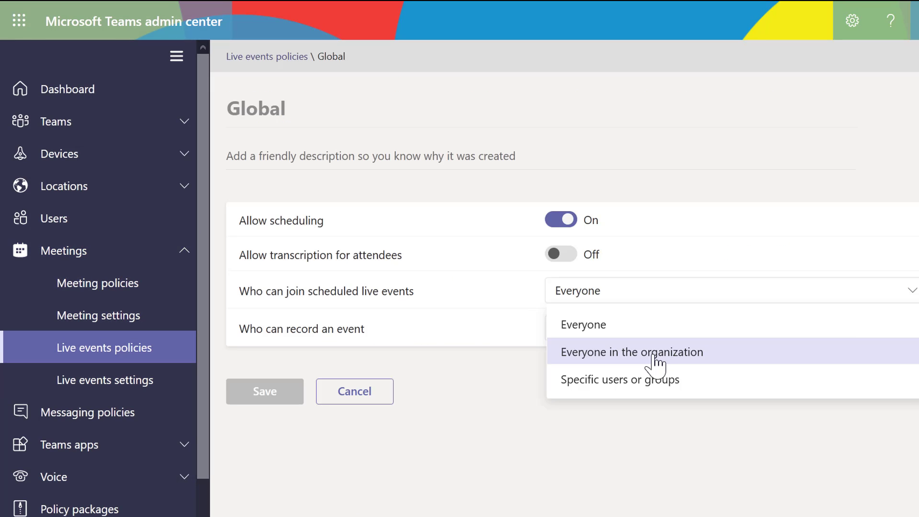
- Try Everyone in the organization for who can join scheduled live events, and restore Everyone
{"action": "left_click", "coordinate": [653, 354]}
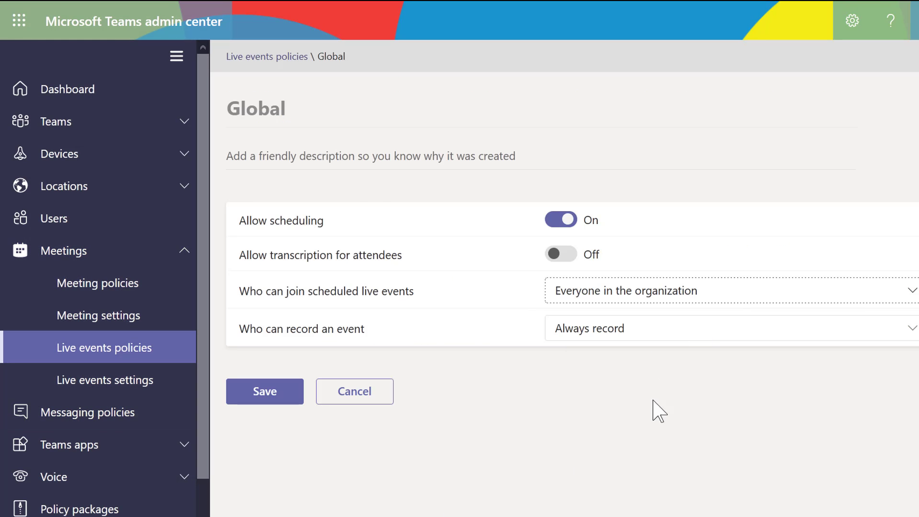
{"action": "left_click", "coordinate": [617, 285]}
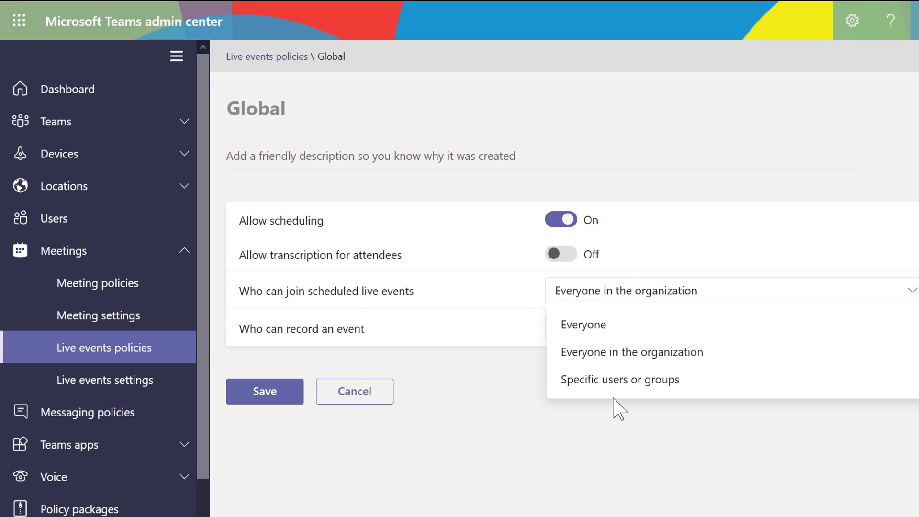
{"action": "left_click", "coordinate": [612, 330]}
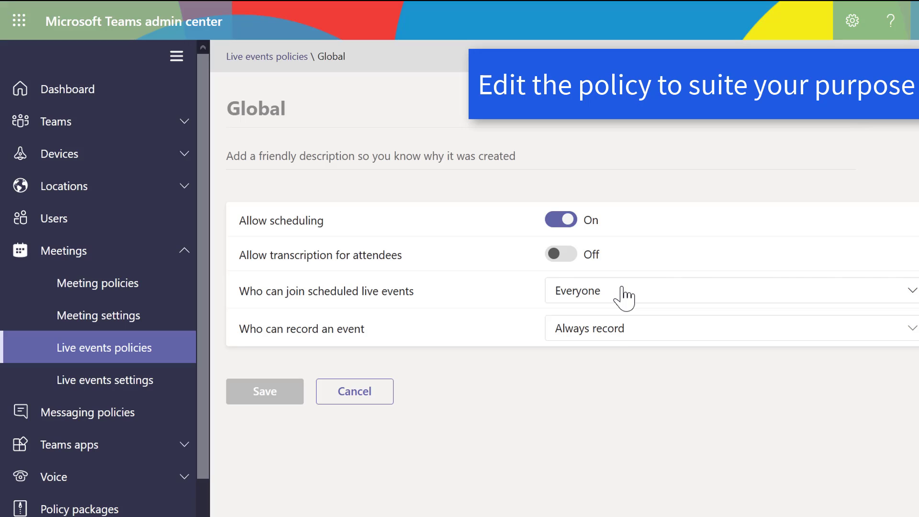
- Try Organizer can record for who can record an event, and restore Always record
{"action": "left_click", "coordinate": [610, 334]}
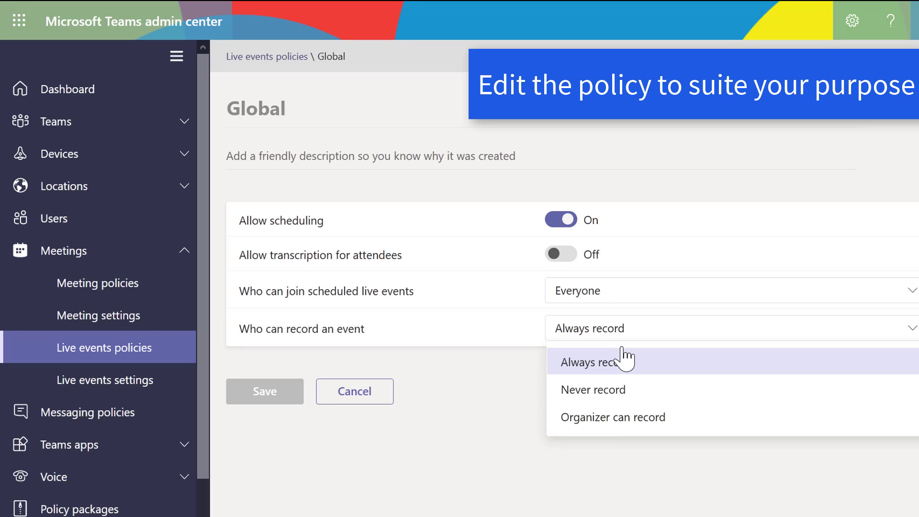
{"action": "left_click", "coordinate": [654, 419]}
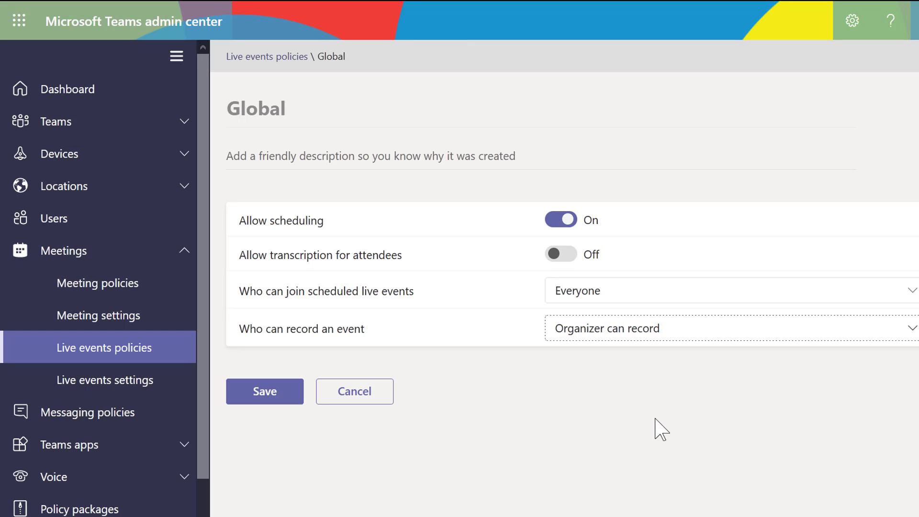
{"action": "left_click", "coordinate": [594, 337]}
{"action": "left_click", "coordinate": [601, 359]}
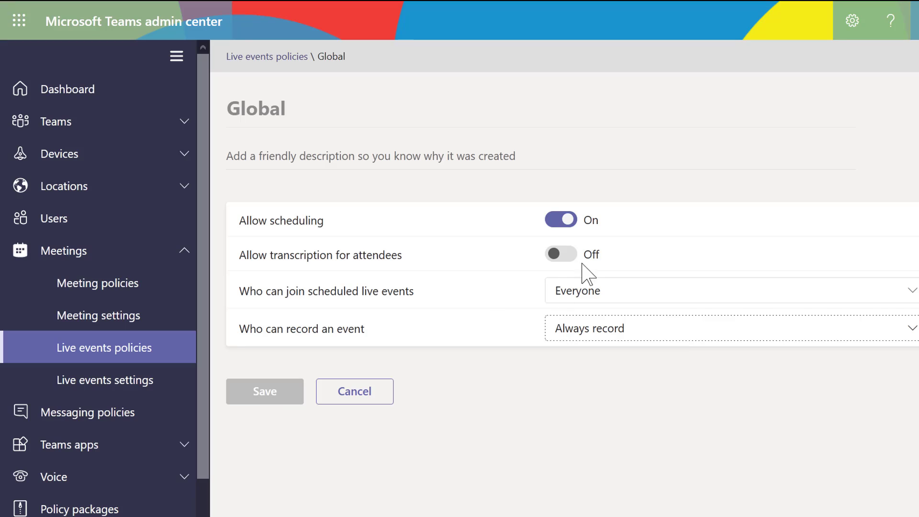
- Allow transcription for attendees, with Everyone able to join and Always record selected, and save the Global policy
{"action": "left_click", "coordinate": [563, 254]}
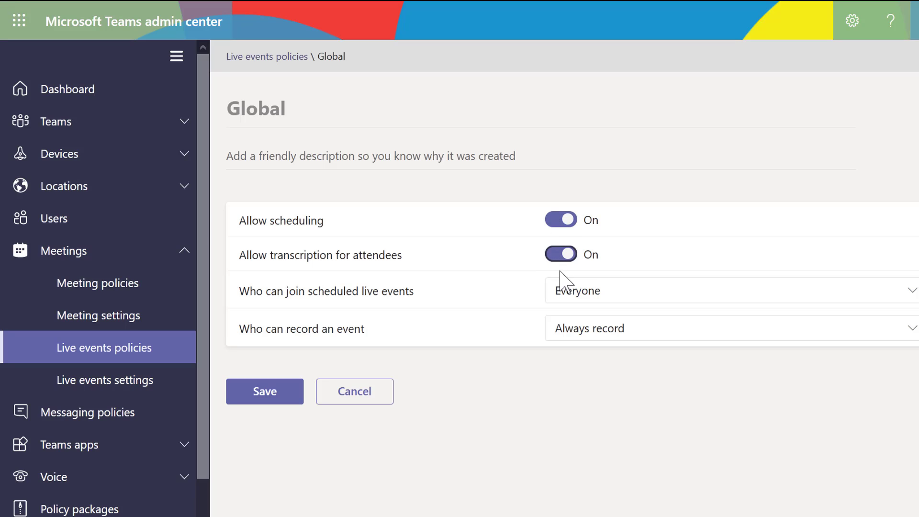
{"action": "left_click", "coordinate": [593, 297]}
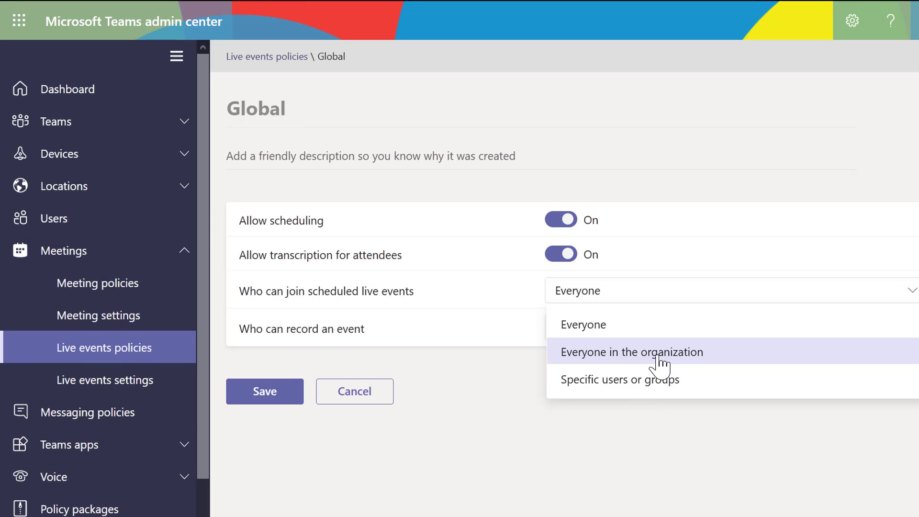
{"action": "left_click", "coordinate": [618, 330]}
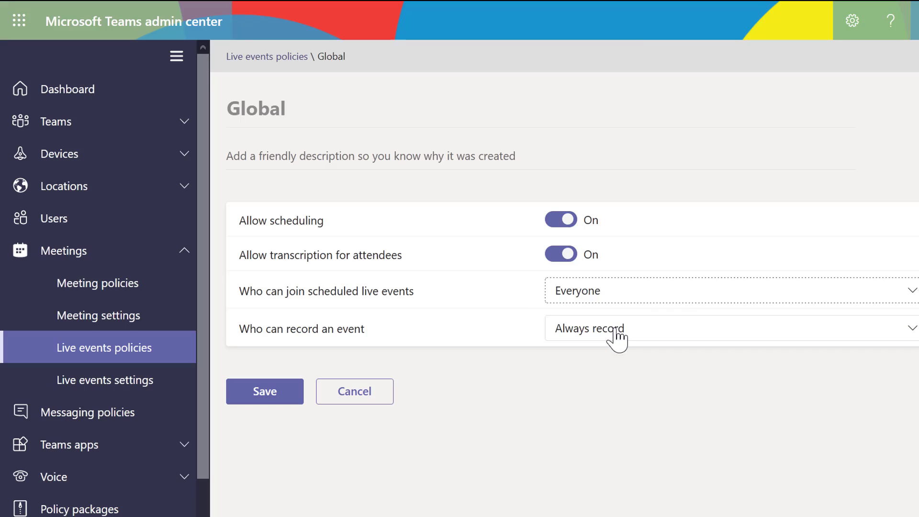
{"action": "left_click", "coordinate": [616, 335]}
{"action": "left_click", "coordinate": [242, 398]}
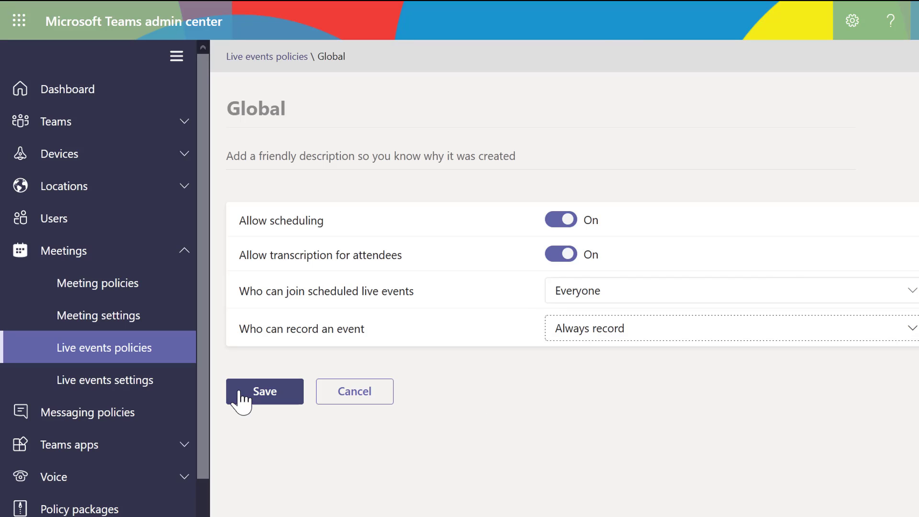
{"action": "left_click", "coordinate": [260, 390]}
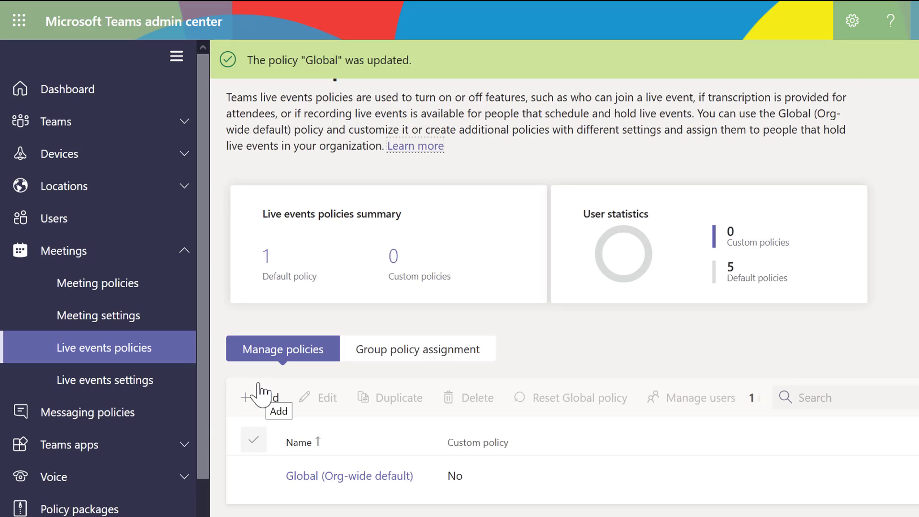
{"action": "left_click", "coordinate": [131, 379]}
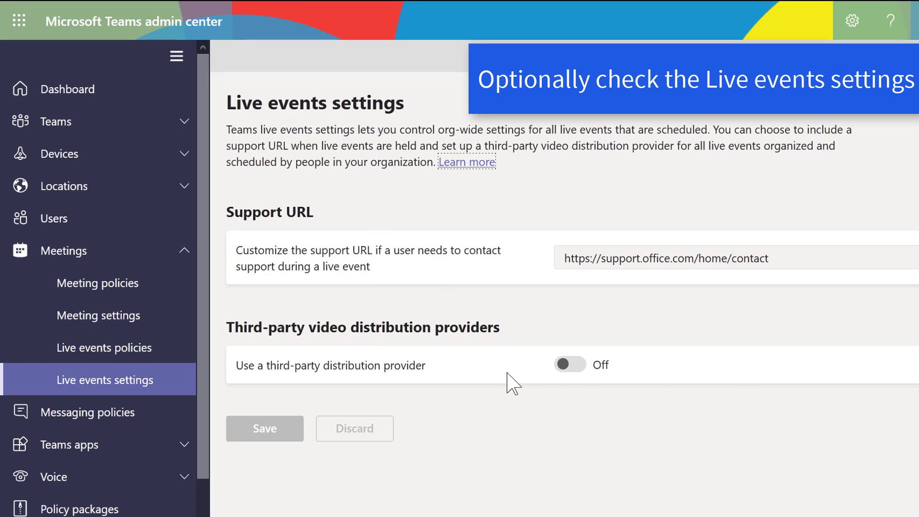
{"action": "left_click_drag", "start_coordinate": [798, 255], "coordinate": [544, 261]}
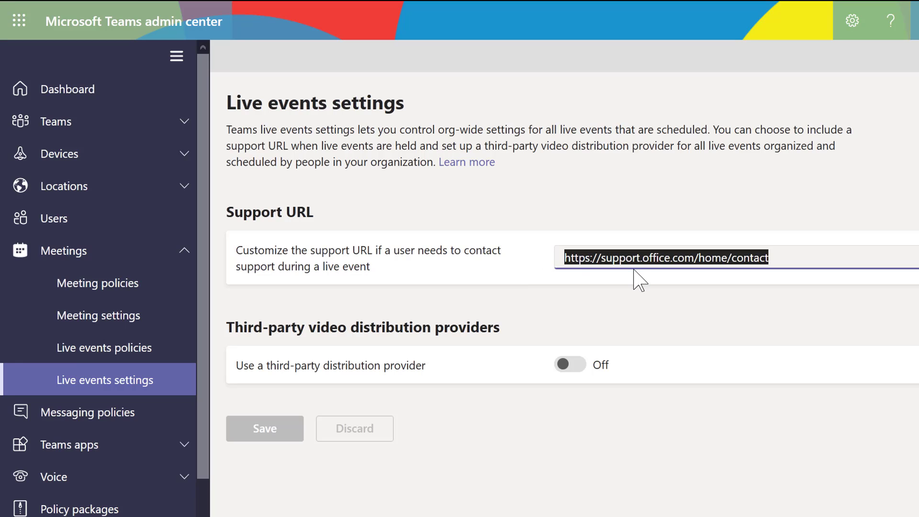
{"action": "type", "text": "https:/"}
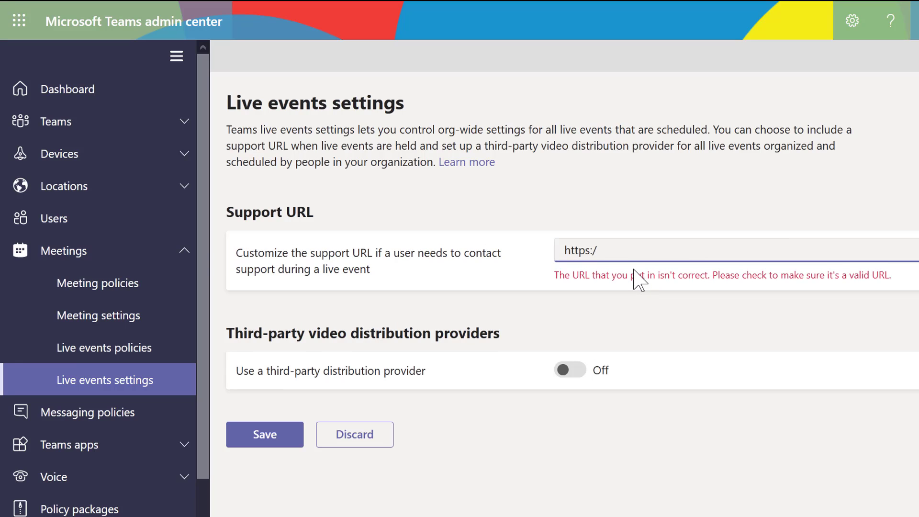
{"action": "type", "text": "/techsansar.com/support"}
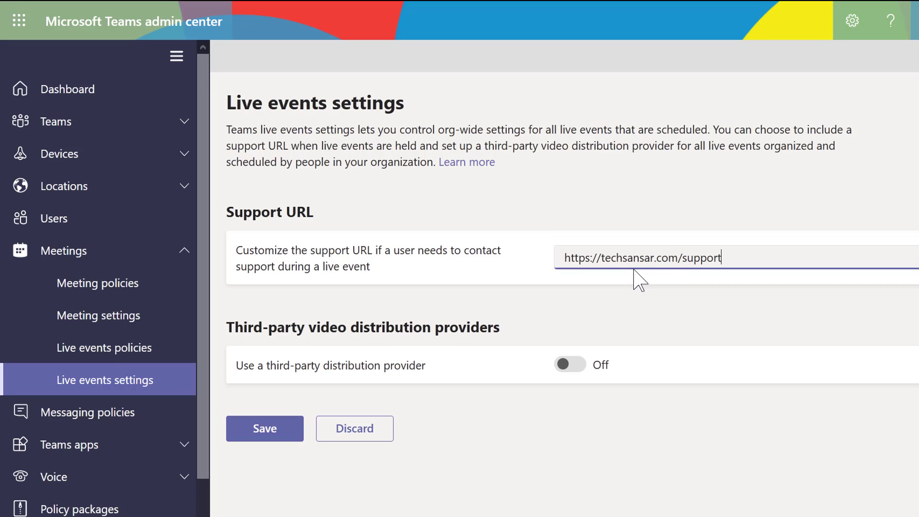
{"action": "left_click", "coordinate": [270, 434]}
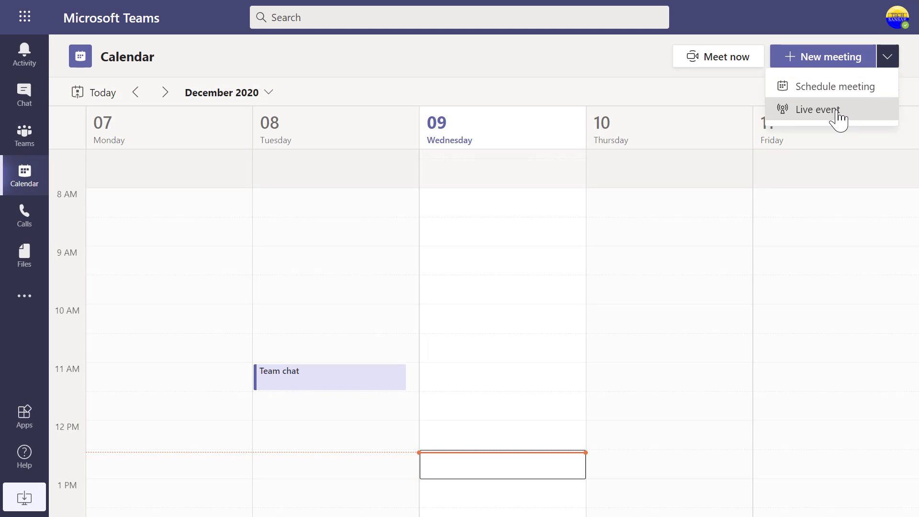
- Start a new live event titled "Release of new tech product by TechSansar" with the location "On the web"
{"action": "left_click", "coordinate": [837, 115]}
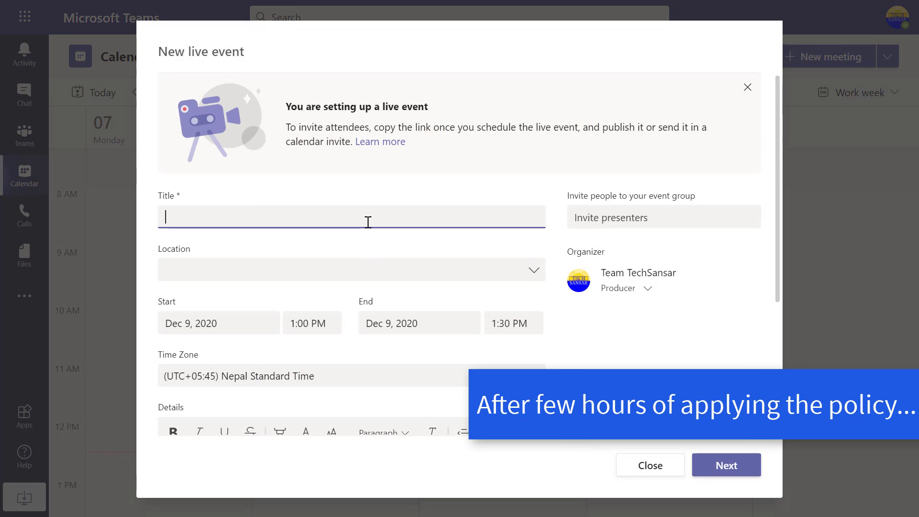
{"action": "type", "text": "Release of new tech product by TechSansar"}
{"action": "left_click", "coordinate": [328, 273]}
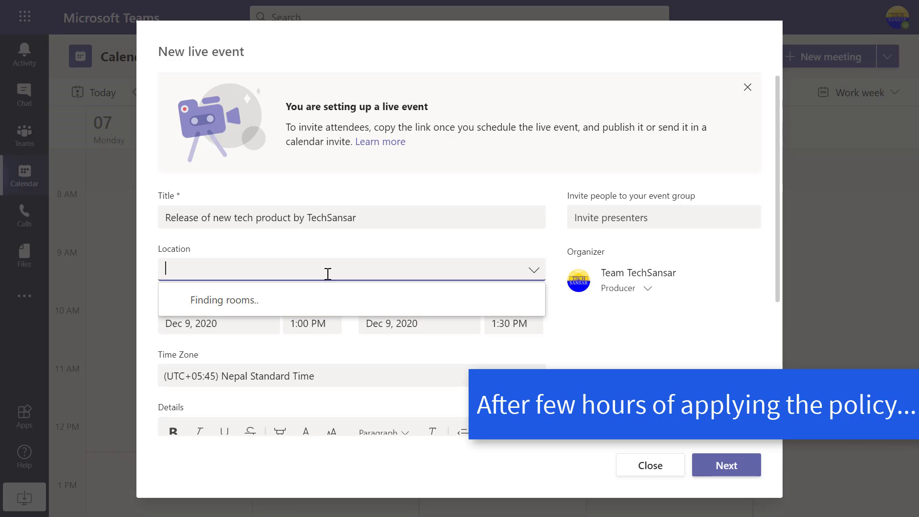
{"action": "type", "text": "On the web"}
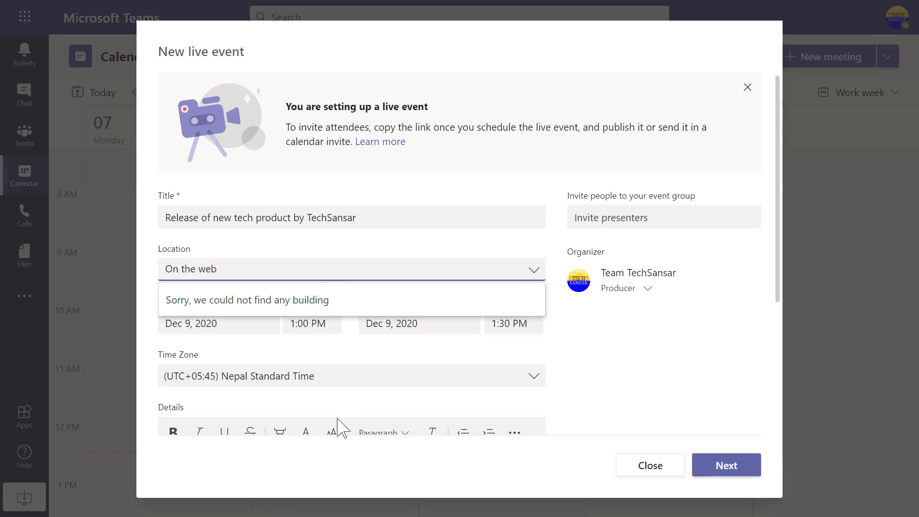
- Set the live event's start date to Dec 11, 2020, and continue to its permission settings
{"action": "left_click", "coordinate": [256, 328]}
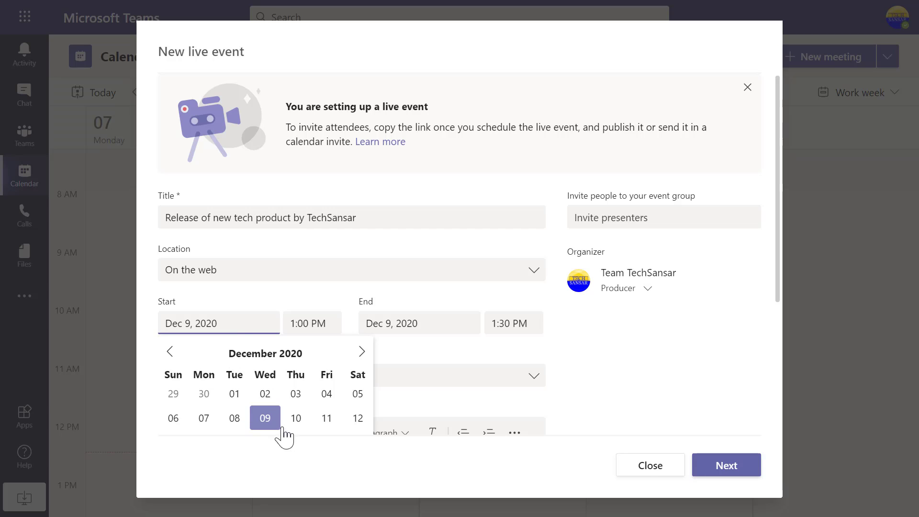
{"action": "left_click", "coordinate": [323, 419]}
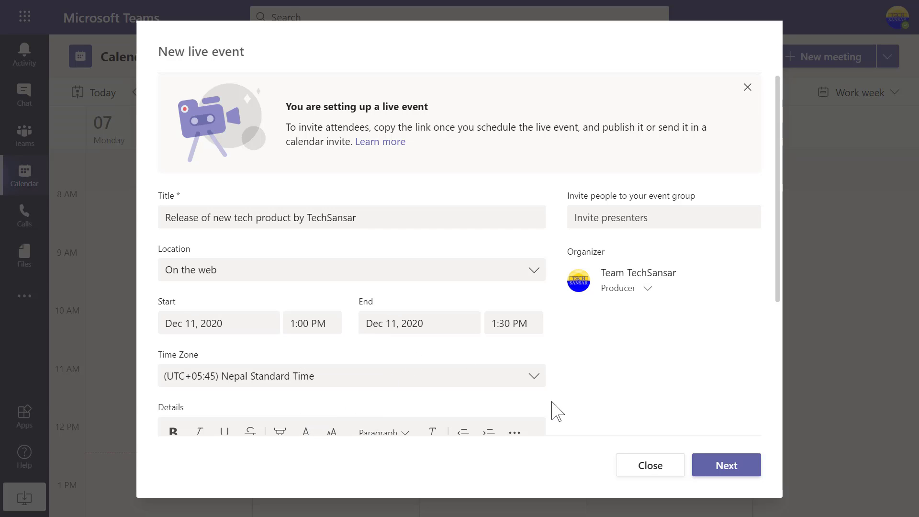
{"action": "scroll", "coordinate": [557, 411], "scroll_direction": "down", "scroll_amount": 3}
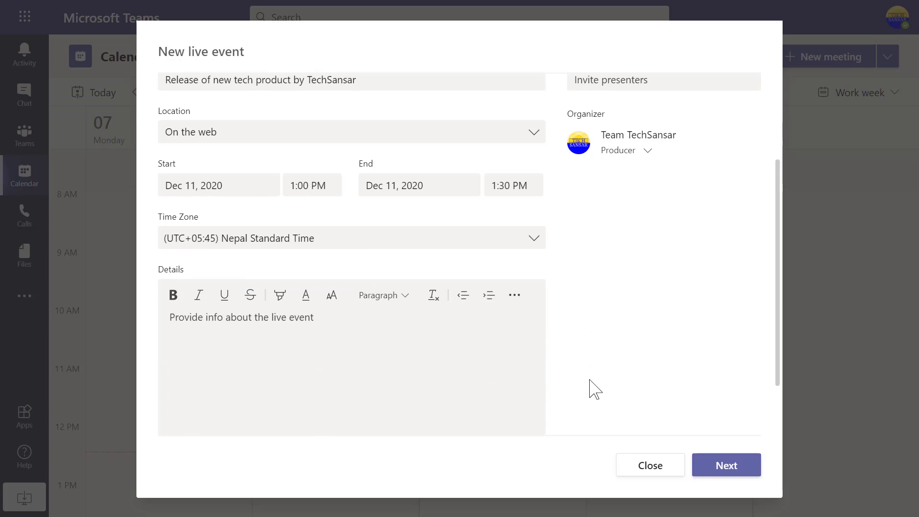
{"action": "left_click", "coordinate": [725, 465]}
- Try the People and groups and Org-wide permissions, and make the live event Public
{"action": "scroll", "coordinate": [392, 297], "scroll_direction": "up", "scroll_amount": 1}
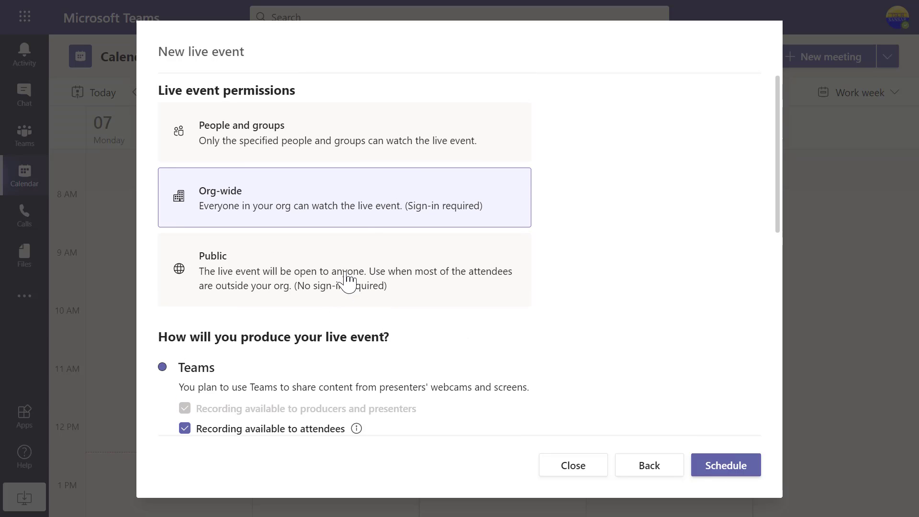
{"action": "left_click", "coordinate": [357, 134]}
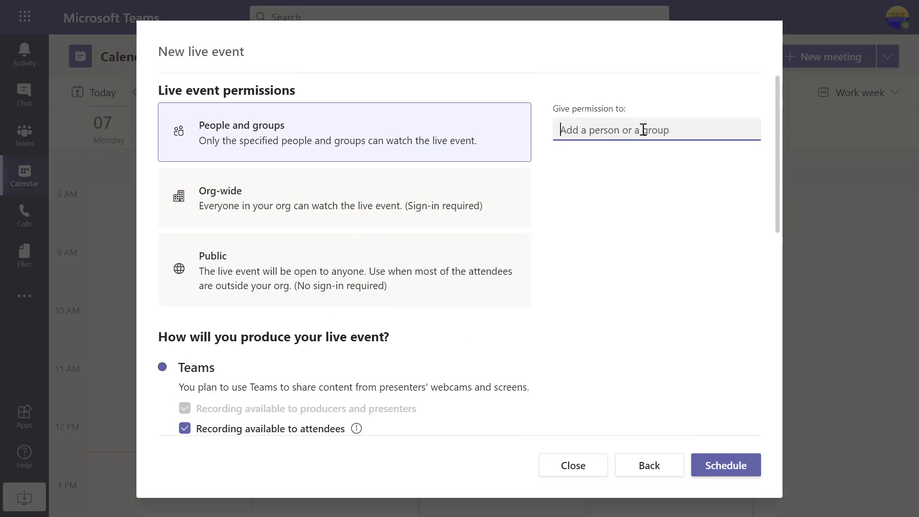
{"action": "left_click", "coordinate": [472, 191]}
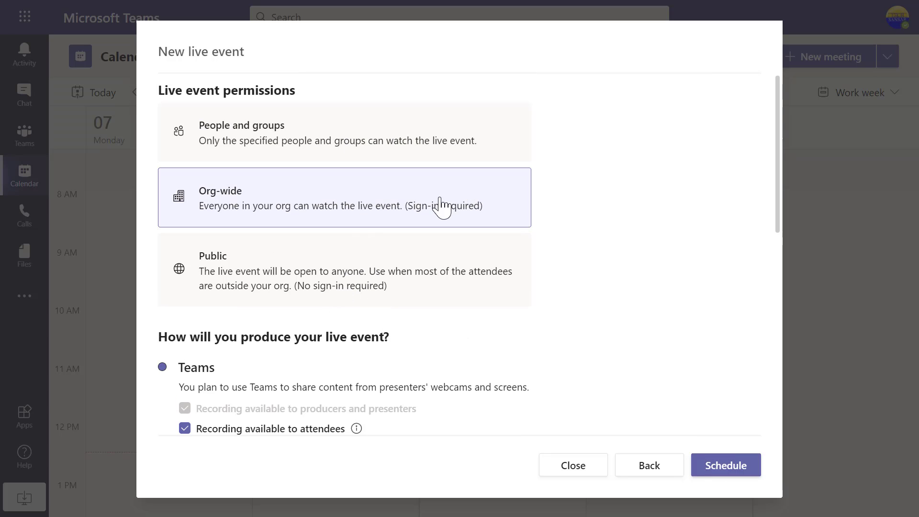
{"action": "left_click", "coordinate": [406, 276]}
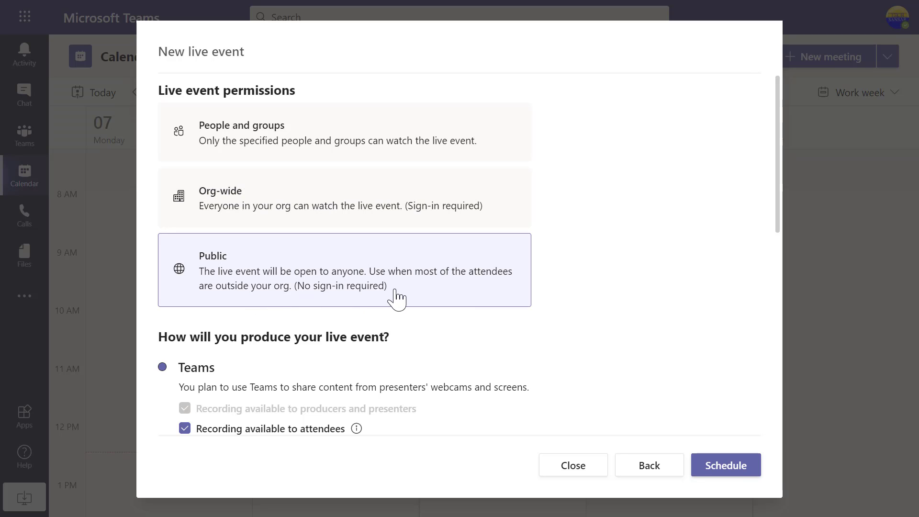
{"action": "scroll", "coordinate": [401, 300], "scroll_direction": "down", "scroll_amount": 3}
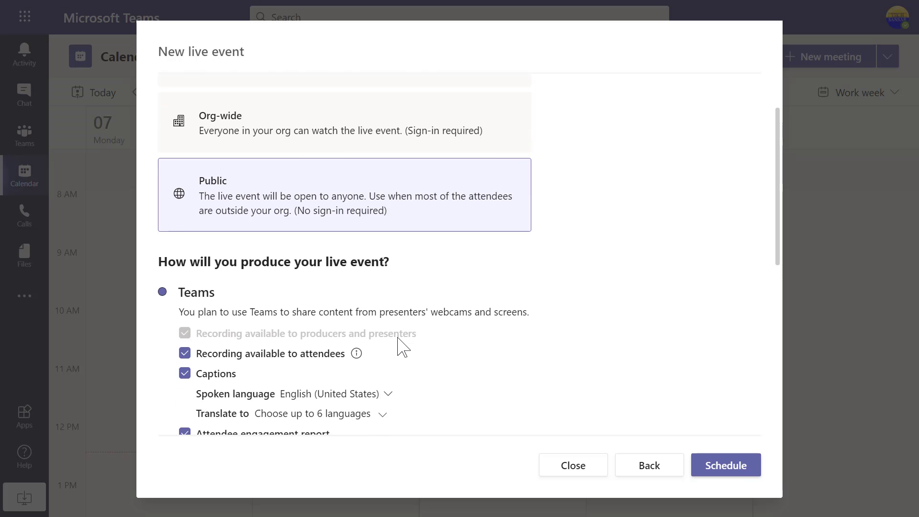
{"action": "scroll", "coordinate": [397, 368], "scroll_direction": "up", "scroll_amount": 3}
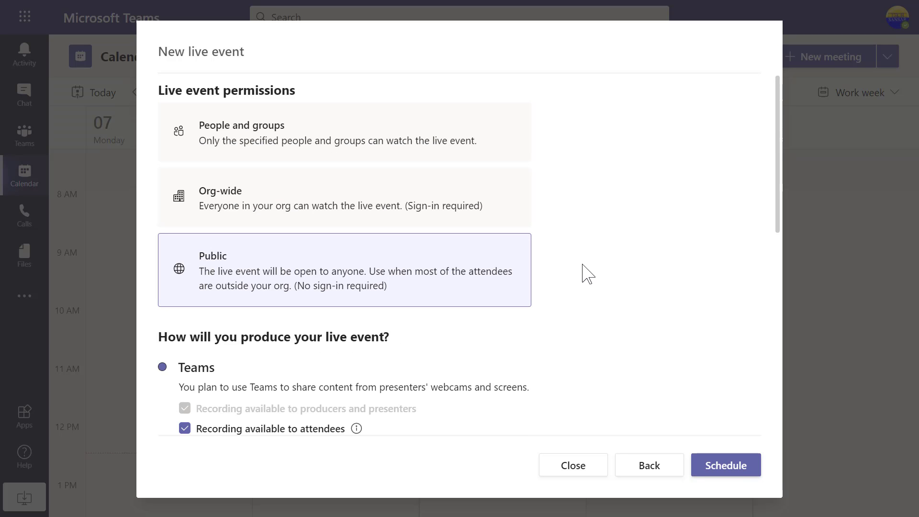
- Look through the spoken languages and the translation languages offered for the live event's captions
{"action": "scroll", "coordinate": [577, 290], "scroll_direction": "down", "scroll_amount": 3}
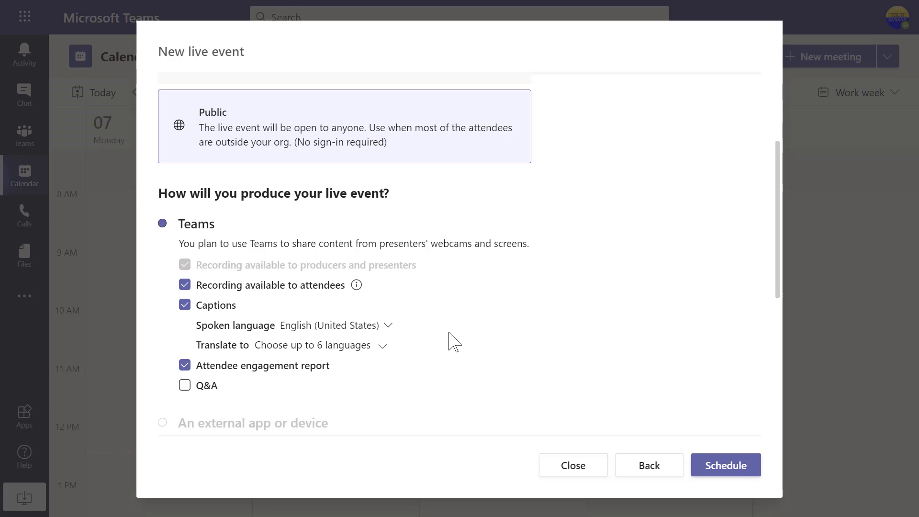
{"action": "scroll", "coordinate": [440, 340], "scroll_direction": "down", "scroll_amount": 2}
{"action": "left_click", "coordinate": [383, 257]}
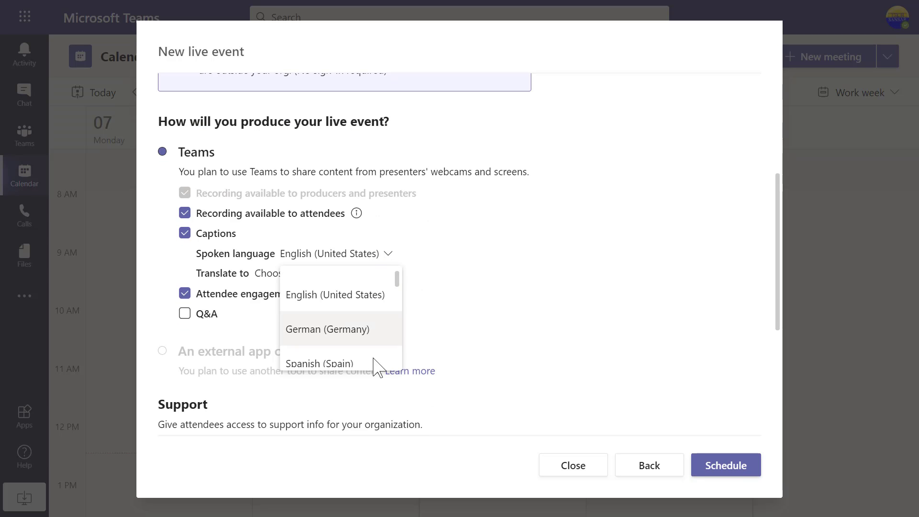
{"action": "scroll", "coordinate": [368, 316], "scroll_direction": "down", "scroll_amount": 6}
{"action": "left_click", "coordinate": [483, 297]}
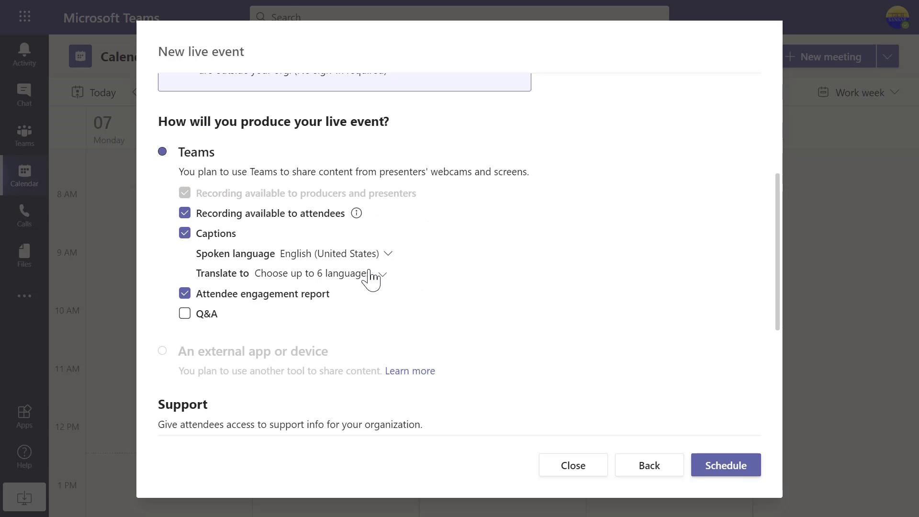
{"action": "left_click", "coordinate": [375, 276]}
{"action": "scroll", "coordinate": [325, 430], "scroll_direction": "down", "scroll_amount": 2}
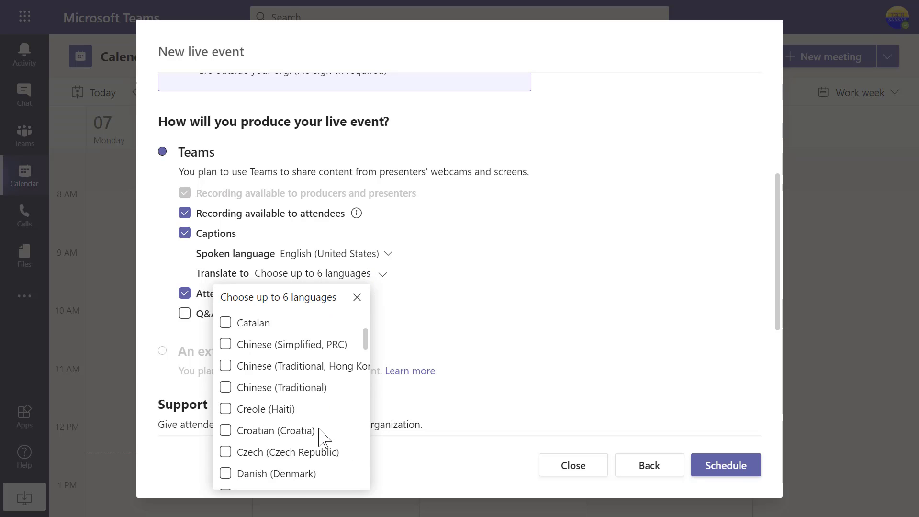
{"action": "scroll", "coordinate": [324, 437], "scroll_direction": "down", "scroll_amount": 15}
{"action": "scroll", "coordinate": [335, 421], "scroll_direction": "down", "scroll_amount": 3}
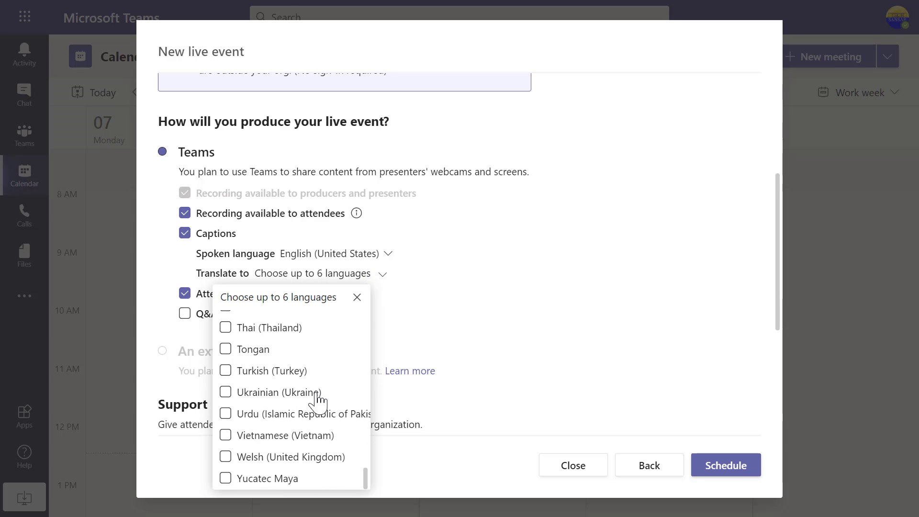
{"action": "scroll", "coordinate": [330, 421], "scroll_direction": "up", "scroll_amount": 15}
{"action": "scroll", "coordinate": [306, 398], "scroll_direction": "down", "scroll_amount": 6}
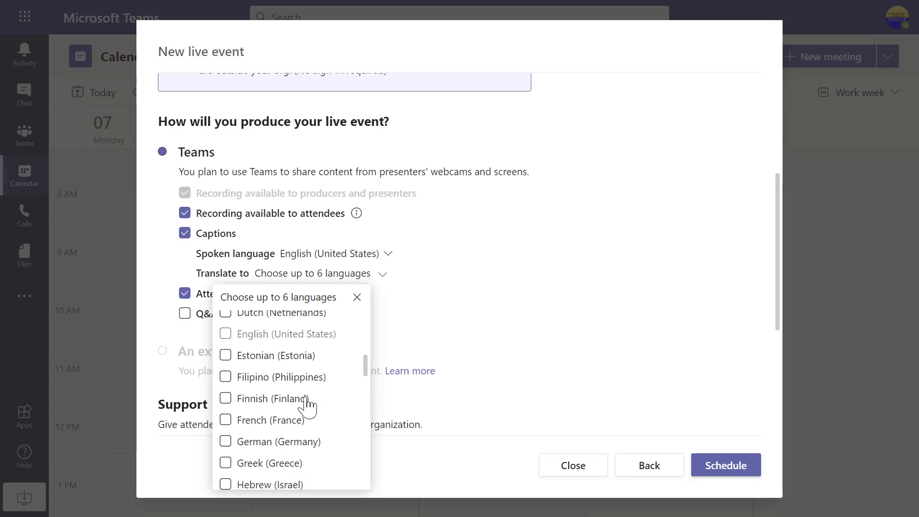
{"action": "scroll", "coordinate": [313, 401], "scroll_direction": "down", "scroll_amount": 5}
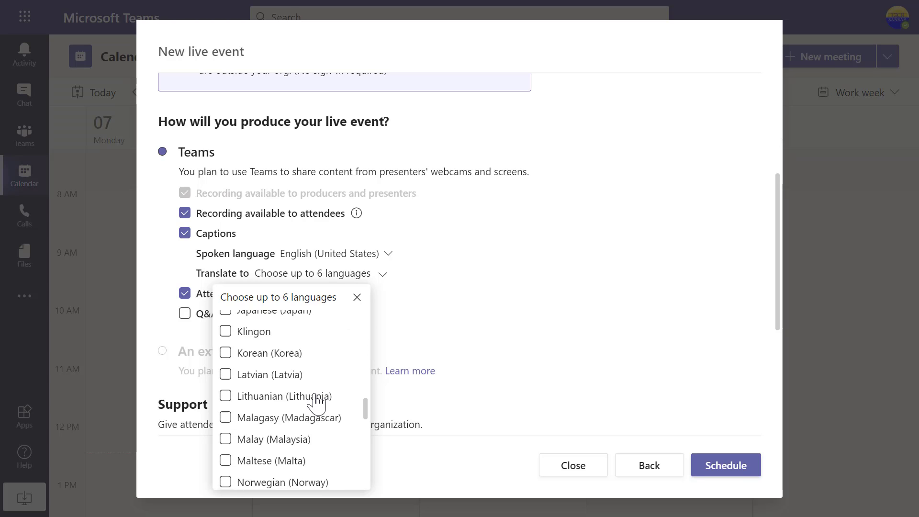
{"action": "scroll", "coordinate": [344, 402], "scroll_direction": "up", "scroll_amount": 2}
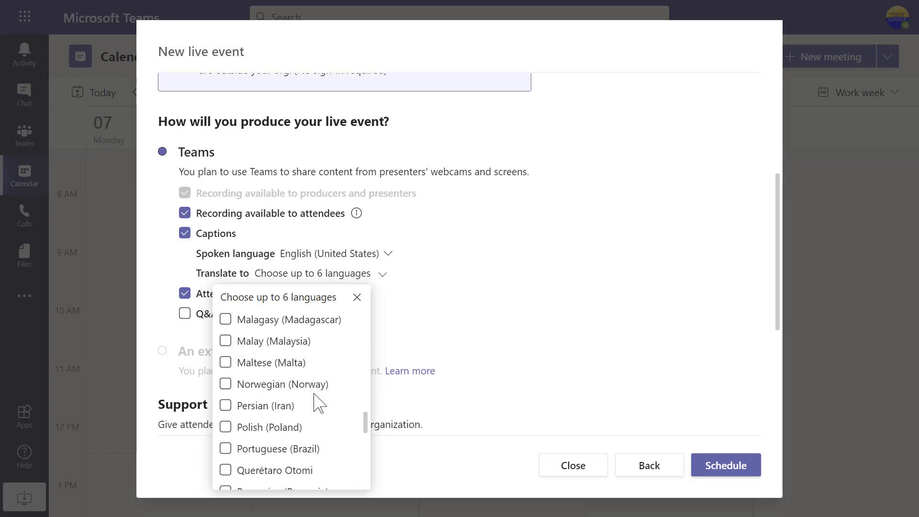
{"action": "left_click", "coordinate": [457, 304]}
- Enable Q&A for the live event produced in Teams and schedule the event
{"action": "left_click", "coordinate": [187, 316]}
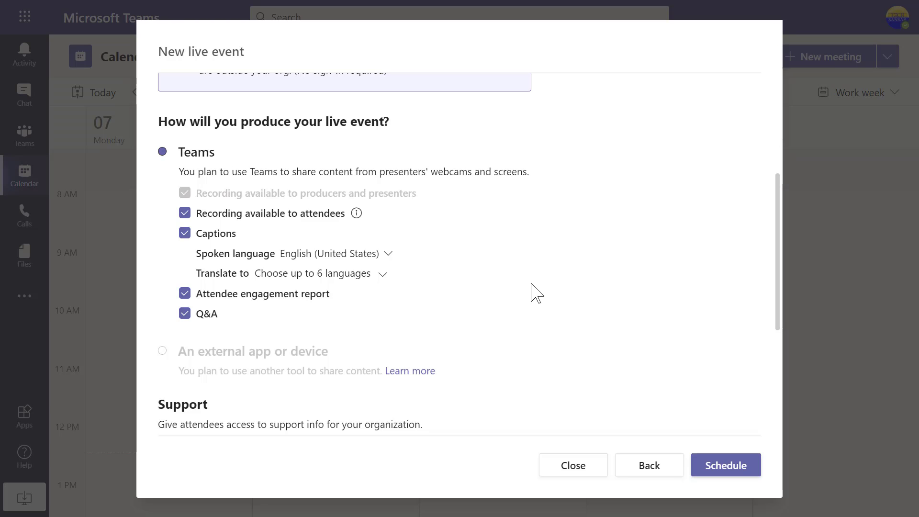
{"action": "scroll", "coordinate": [535, 292], "scroll_direction": "down", "scroll_amount": 3}
{"action": "scroll", "coordinate": [540, 293], "scroll_direction": "up", "scroll_amount": 7}
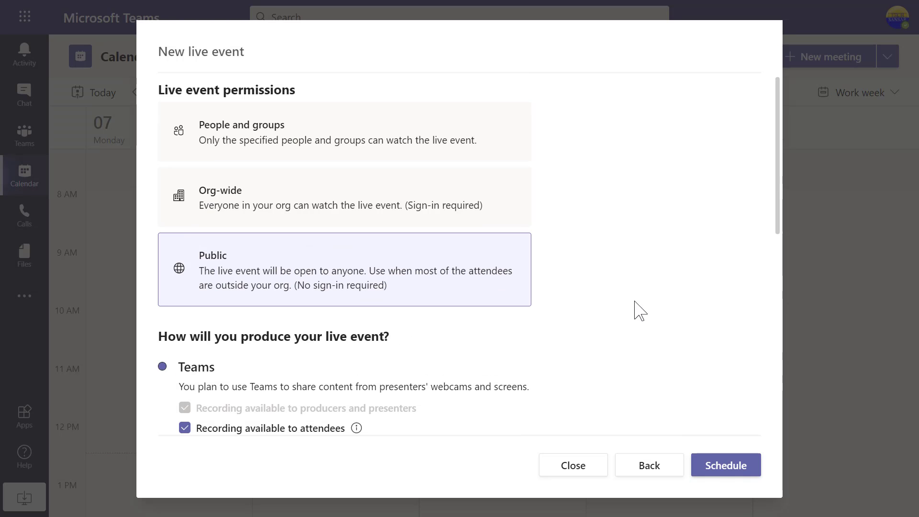
{"action": "left_click", "coordinate": [732, 468]}
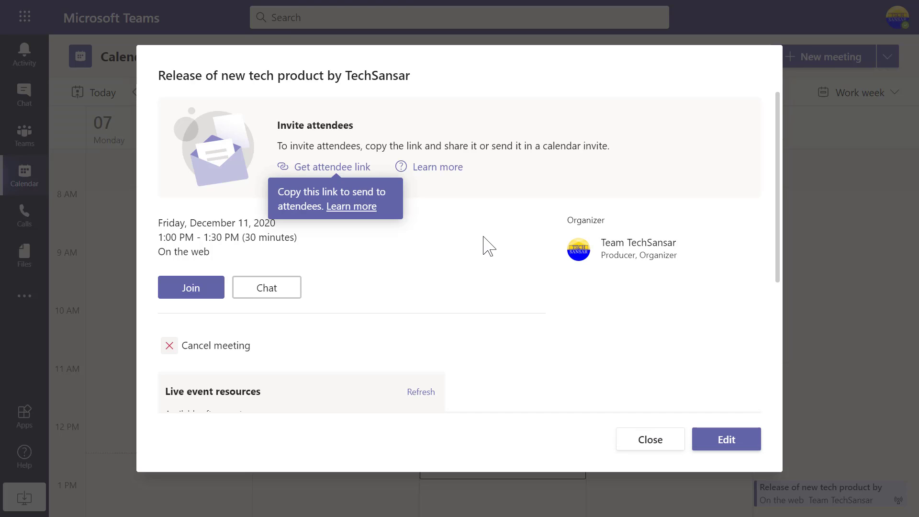
- Review the scheduled live event's details, including its attendee invitation, event resources and join information
{"action": "scroll", "coordinate": [483, 247], "scroll_direction": "down", "scroll_amount": 2}
{"action": "scroll", "coordinate": [488, 246], "scroll_direction": "down", "scroll_amount": 2}
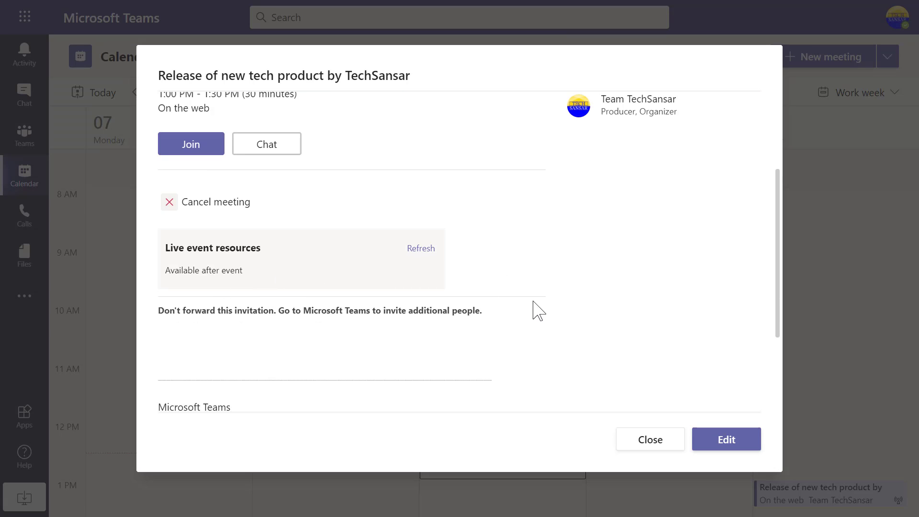
{"action": "scroll", "coordinate": [498, 327], "scroll_direction": "down", "scroll_amount": 4}
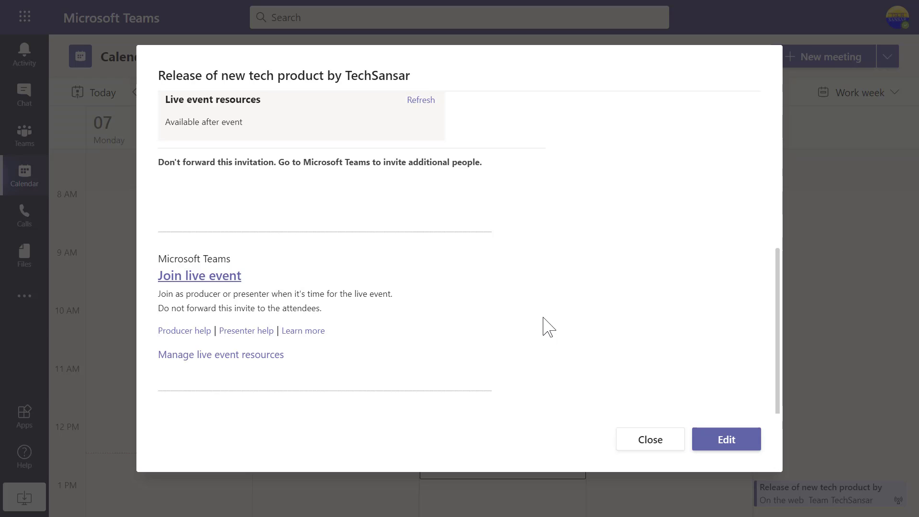
{"action": "scroll", "coordinate": [550, 325], "scroll_direction": "up", "scroll_amount": 8}
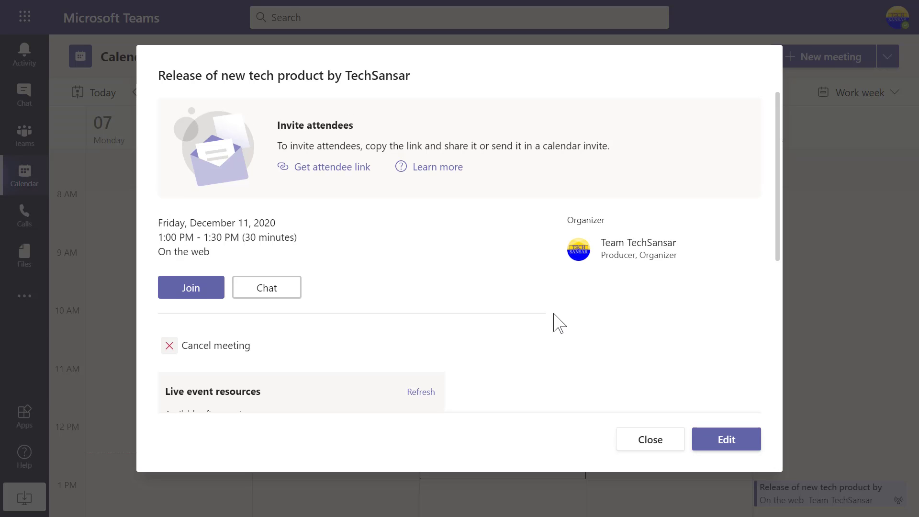